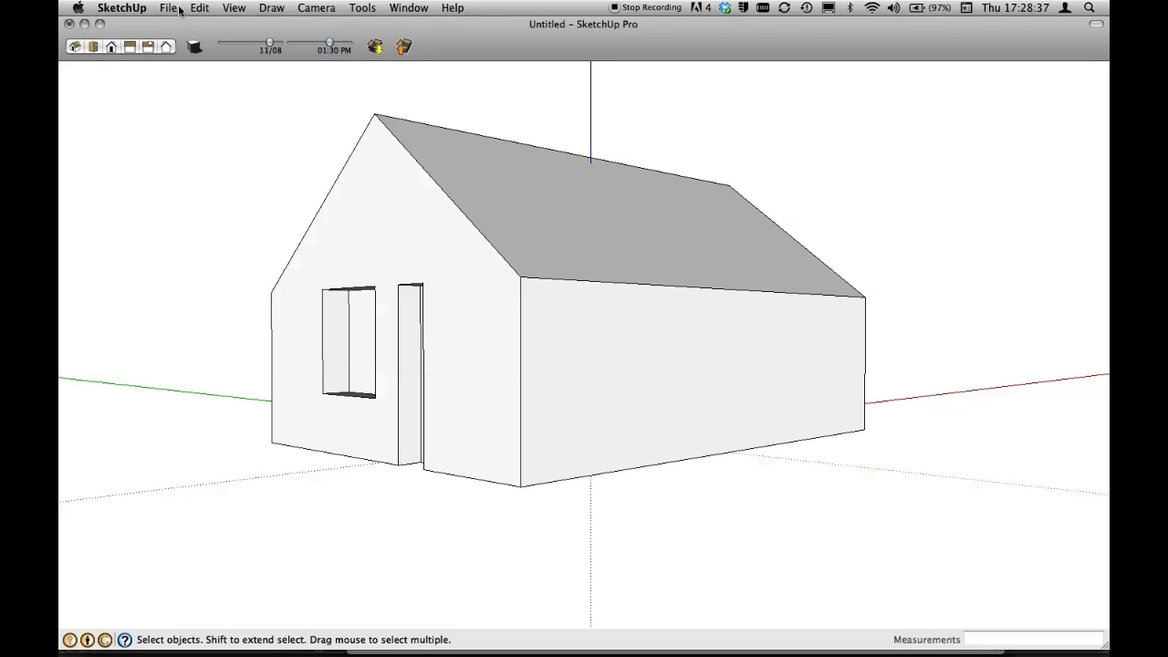
# Step: Show the Large Tool Set palette, then try Push/Pull and Move, returning to Select each time
pyautogui.click(237, 9)
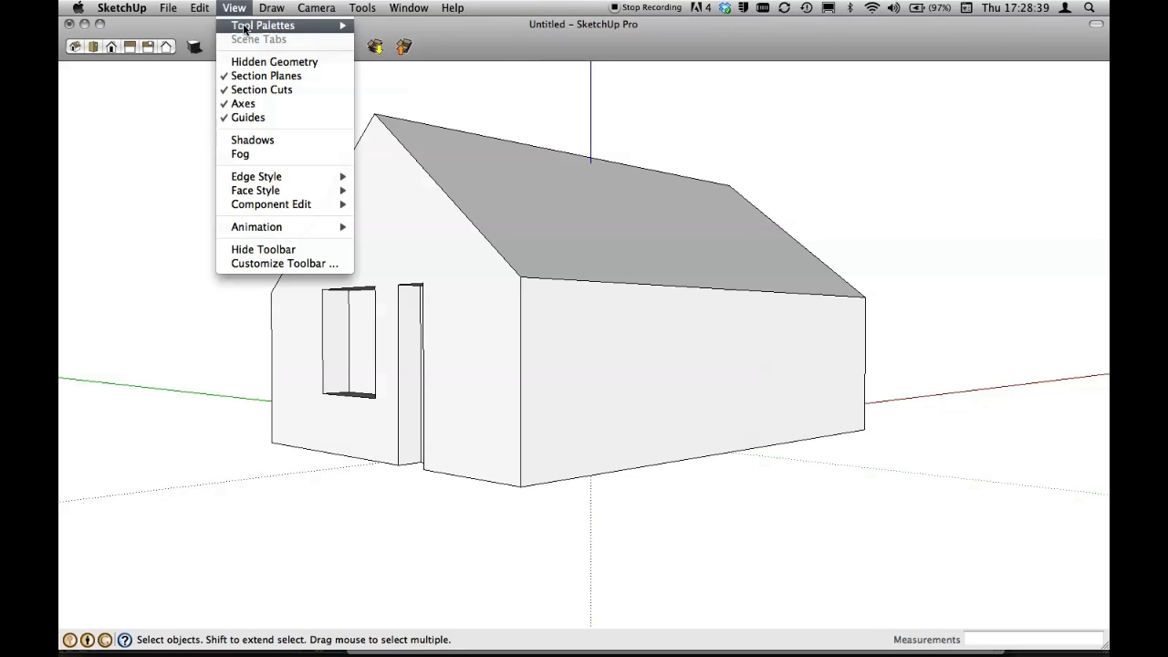
pyautogui.moveTo(263, 25)
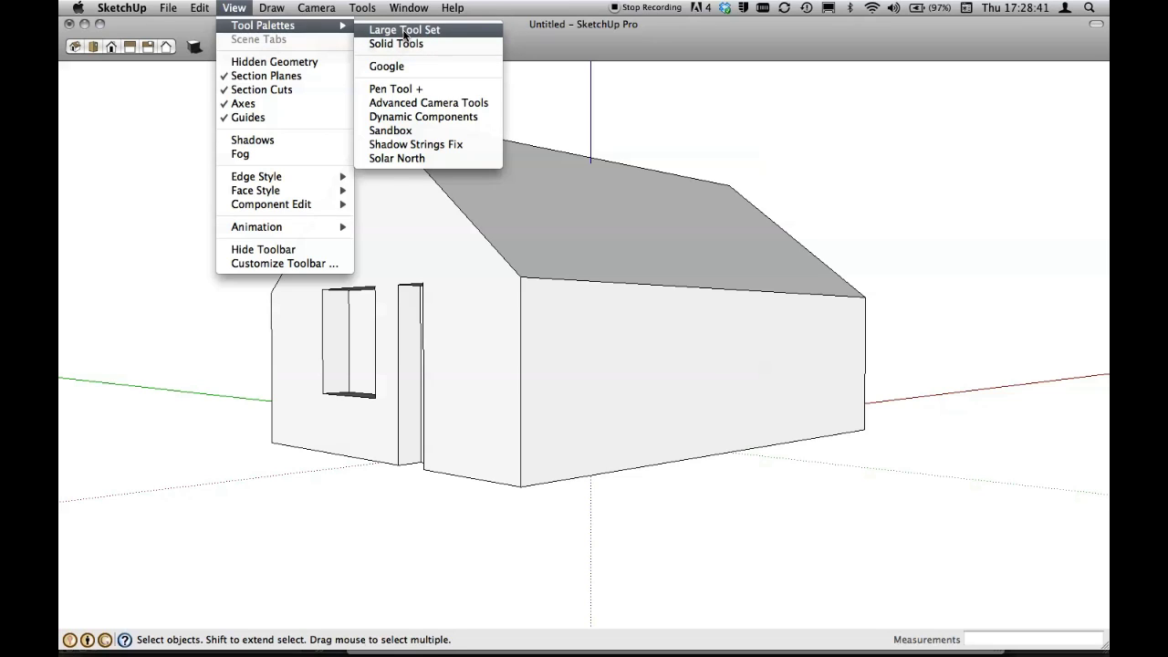
pyautogui.click(404, 30)
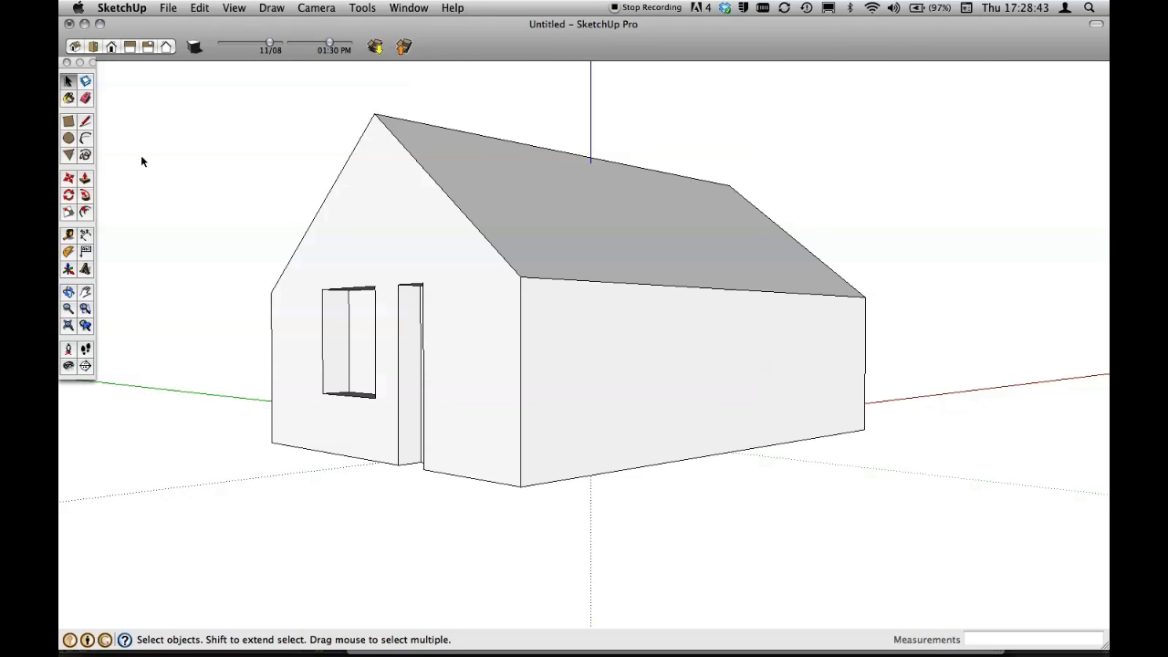
pyautogui.click(85, 178)
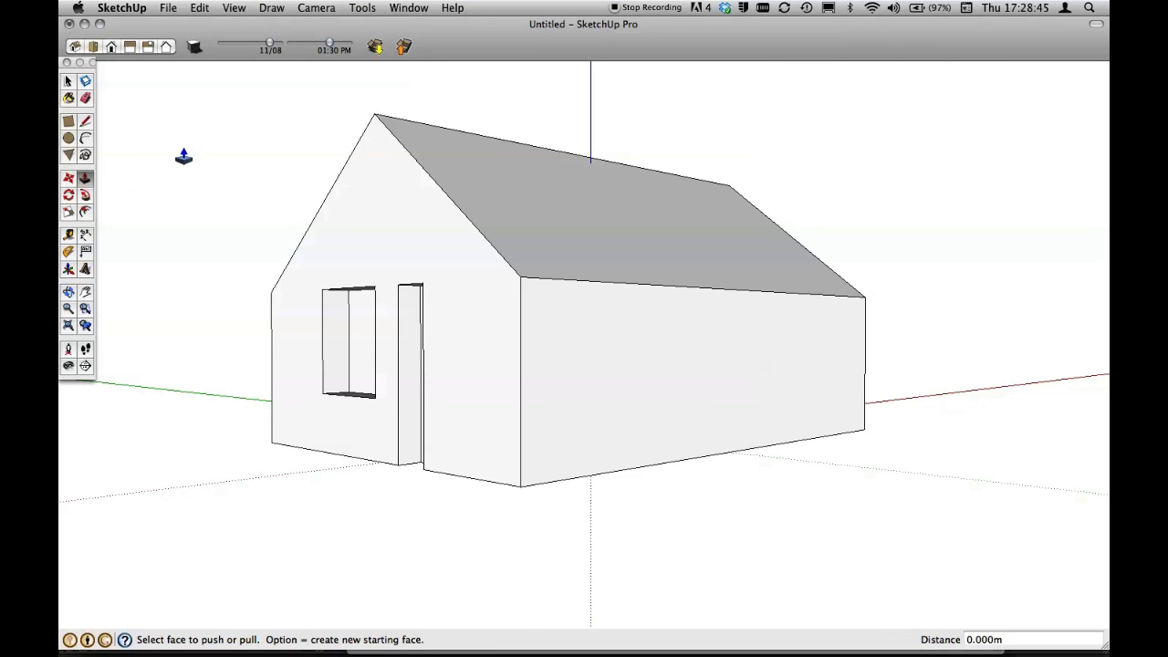
pyautogui.press('space')
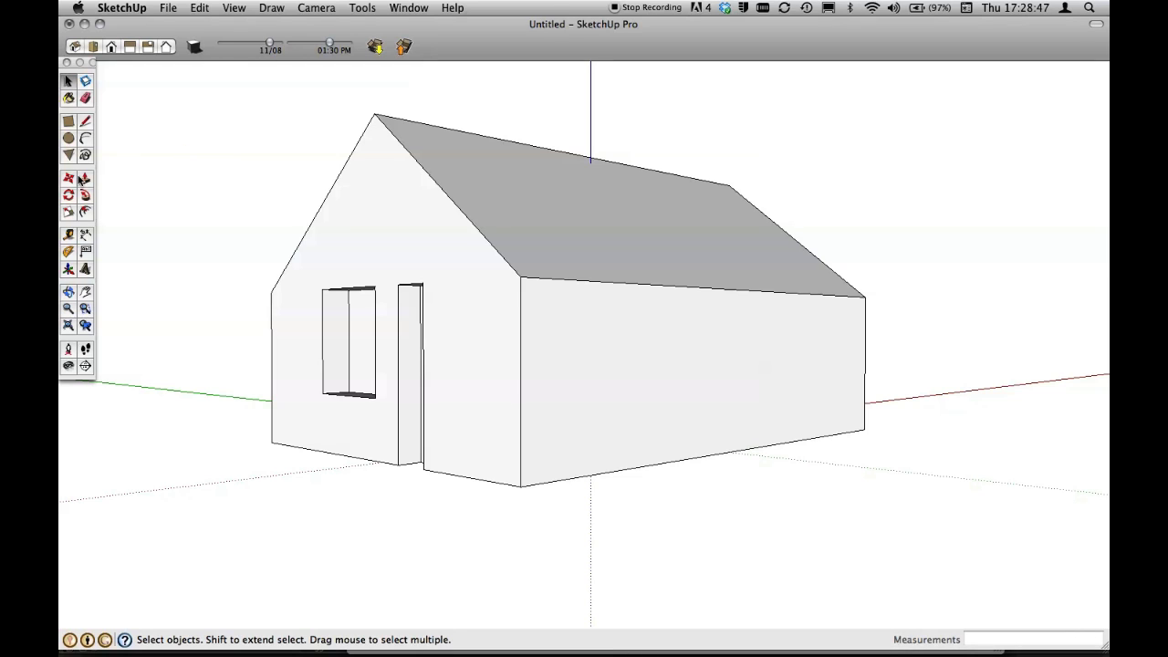
pyautogui.click(69, 178)
pyautogui.press('space')
# Step: Single-click the left roof edge, then the roof face, then clear the selection
pyautogui.click(347, 159)
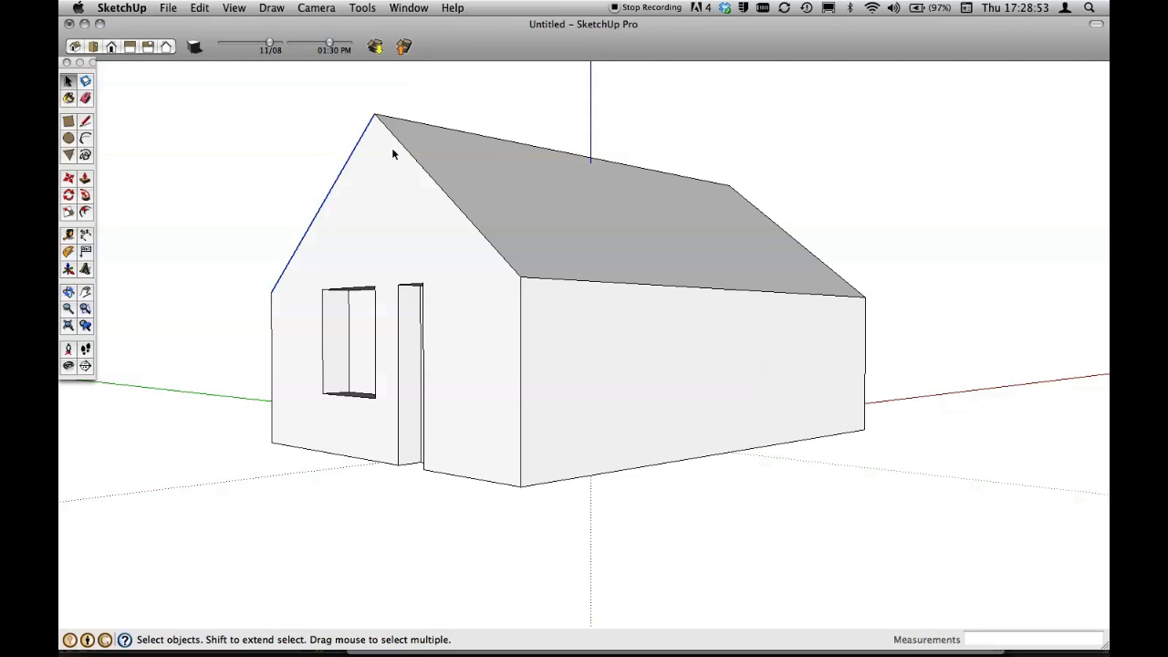
pyautogui.click(440, 144)
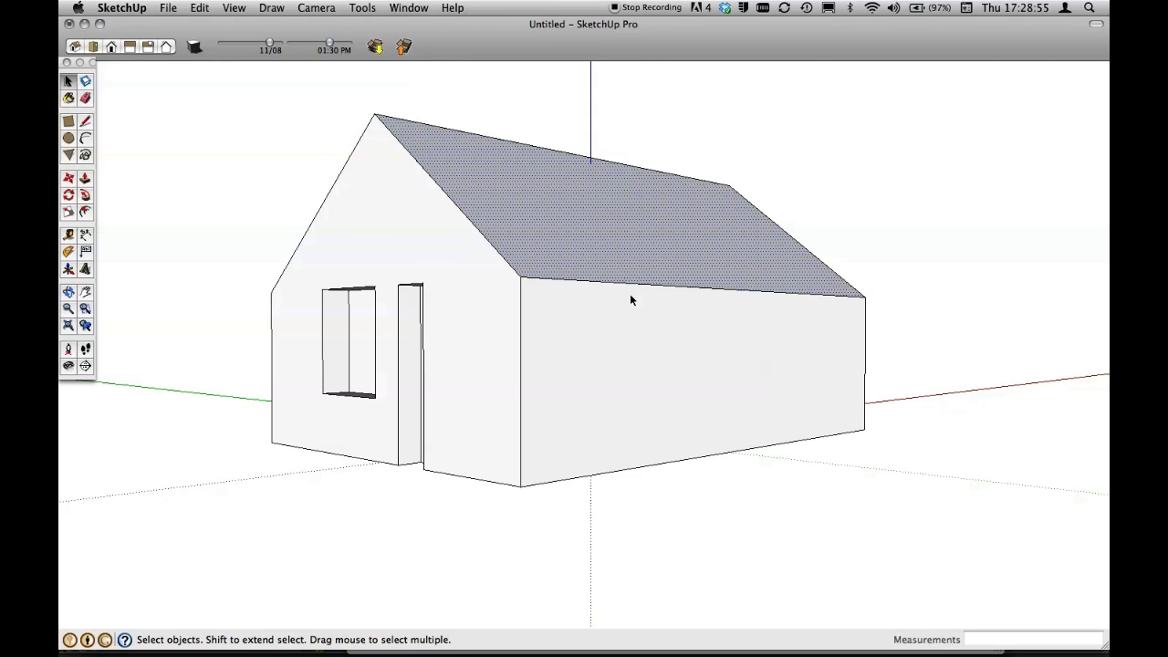
pyautogui.click(893, 263)
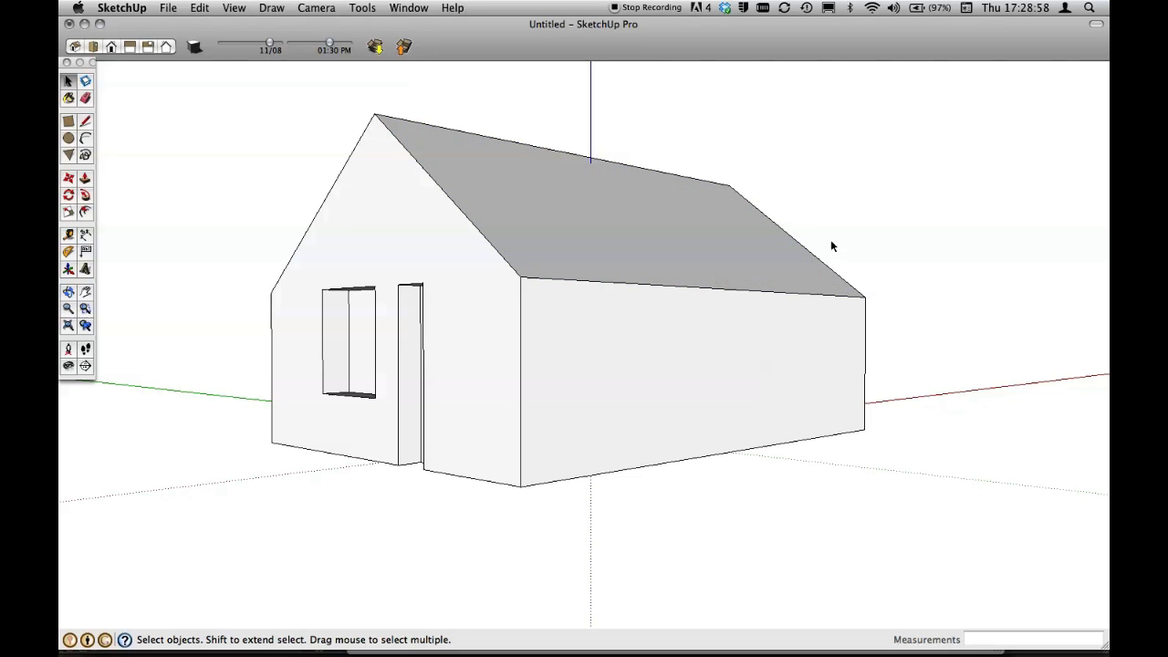
# Step: Double-click the eave edge to add its adjoining faces, then clear and triple-click to select the whole house
pyautogui.click(634, 285)
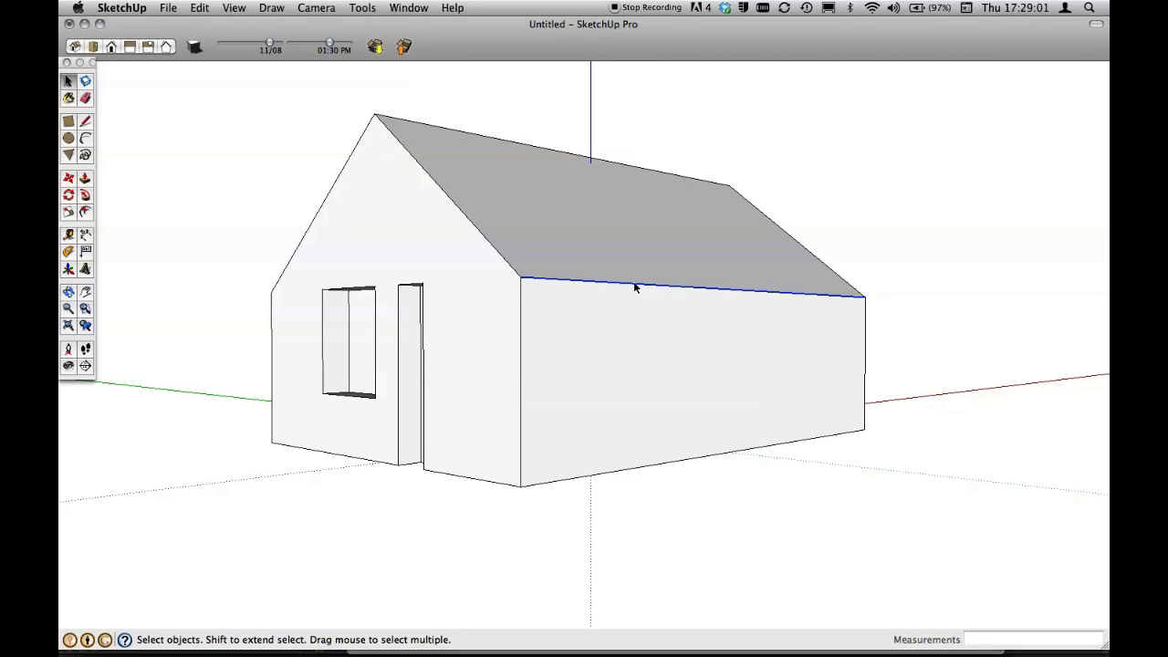
pyautogui.doubleClick(634, 284)
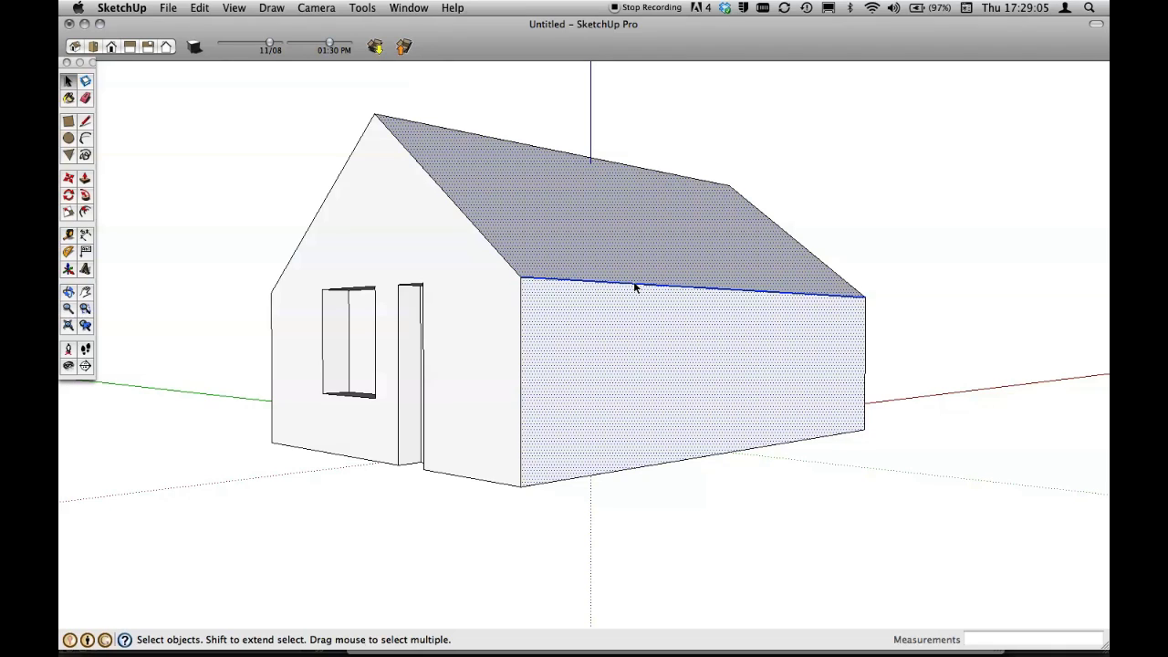
pyautogui.click(899, 185)
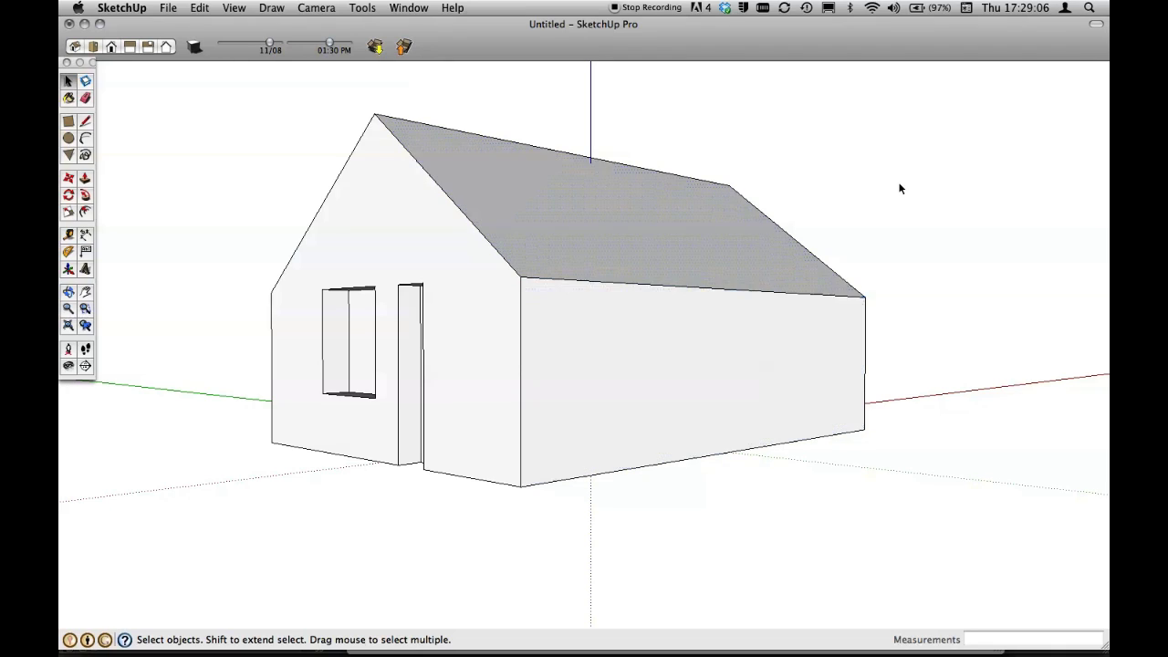
pyautogui.tripleClick(665, 289)
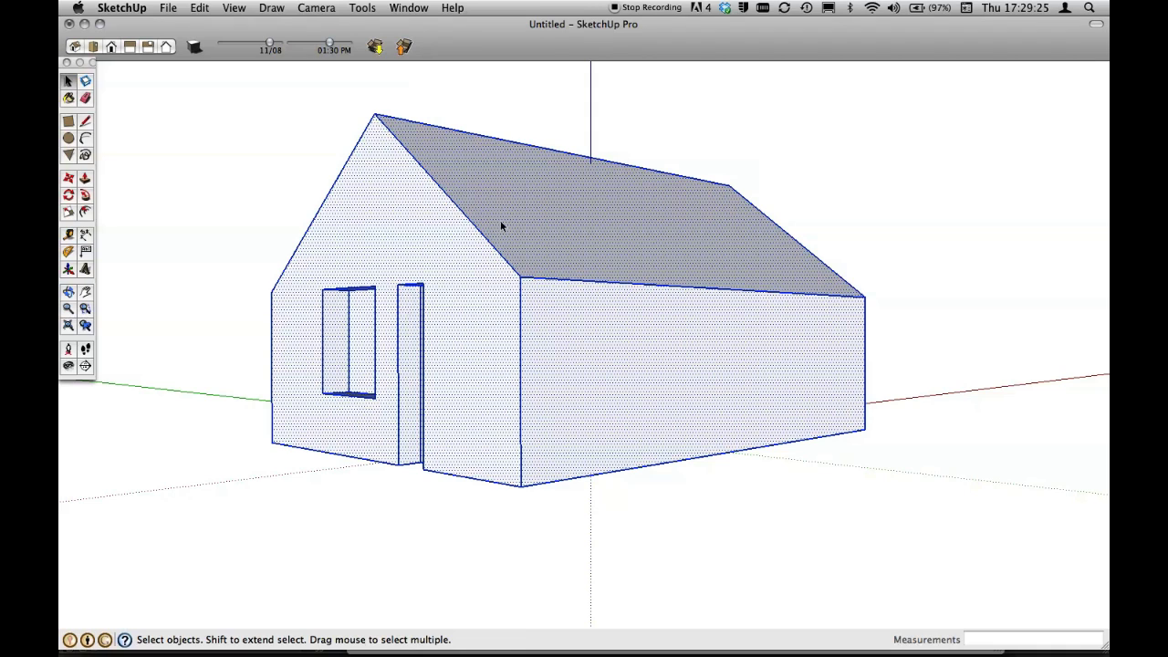
# Step: Deselect the house, then double-click the eave edge to select it with its adjoining roof and wall
pyautogui.click(872, 192)
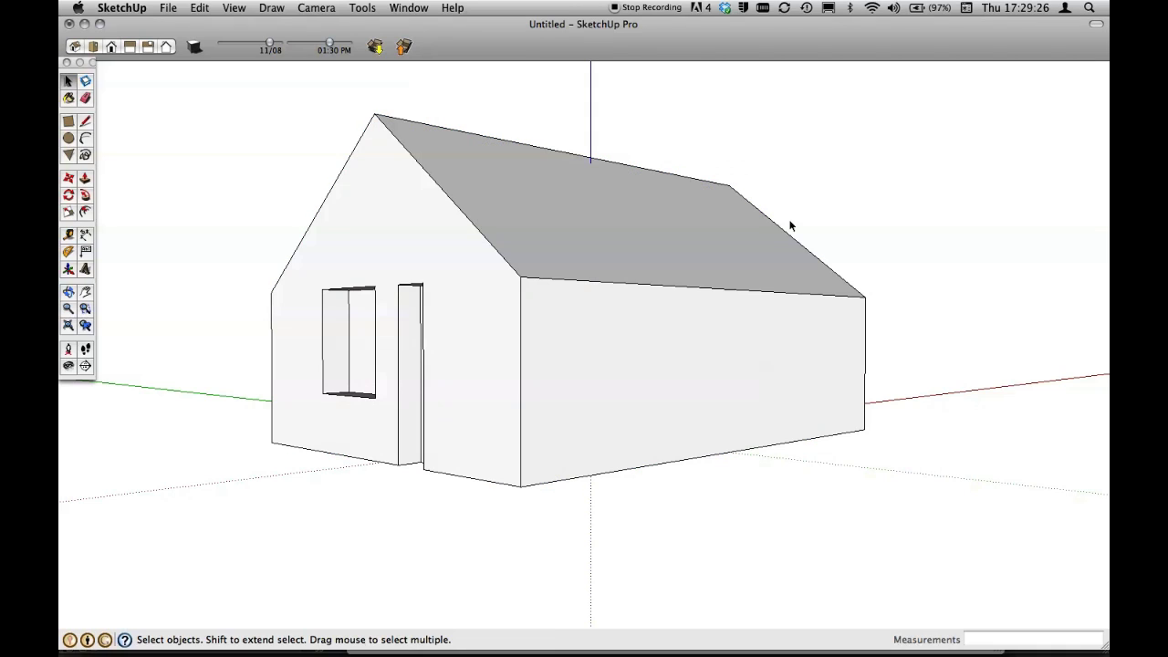
pyautogui.click(645, 287)
pyautogui.doubleClick(645, 287)
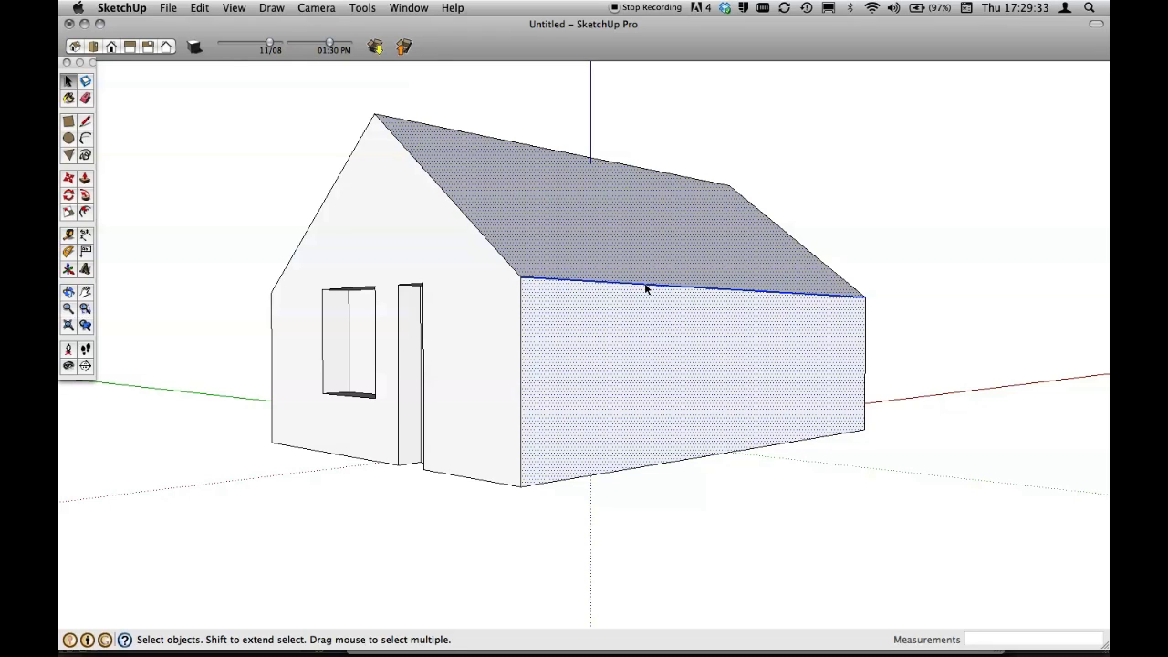
# Step: Repeat the eave double-click, clear it with Escape, triple-click the whole house, then deselect everything
pyautogui.click(829, 208)
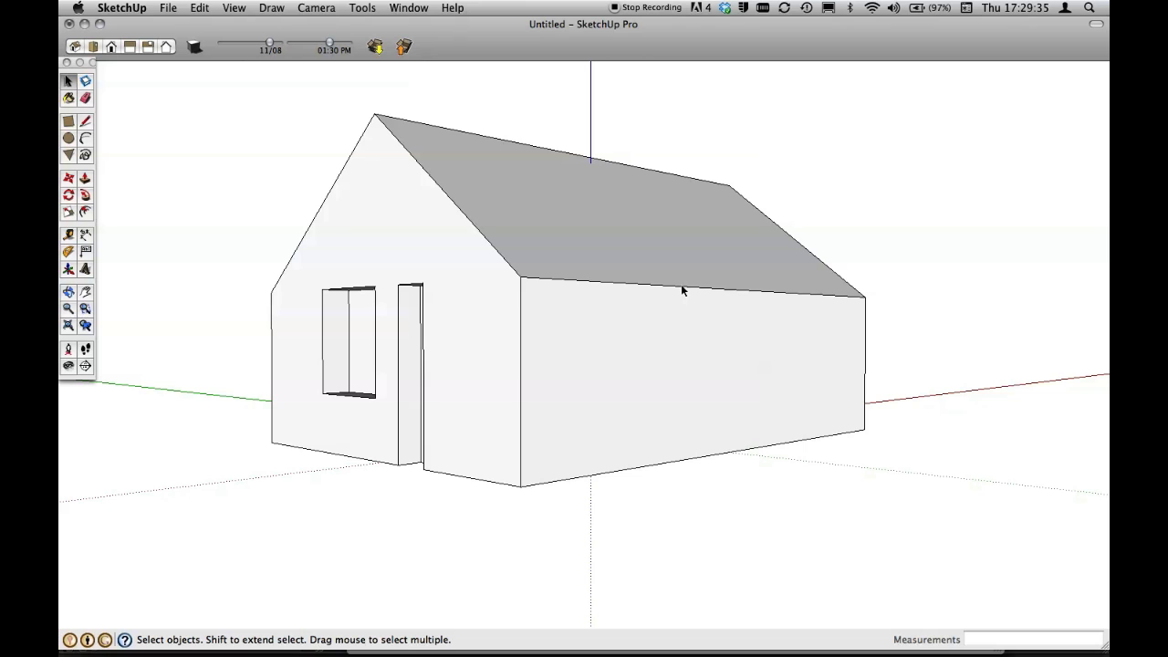
pyautogui.doubleClick(680, 288)
pyautogui.press('Escape')
pyautogui.tripleClick(682, 287)
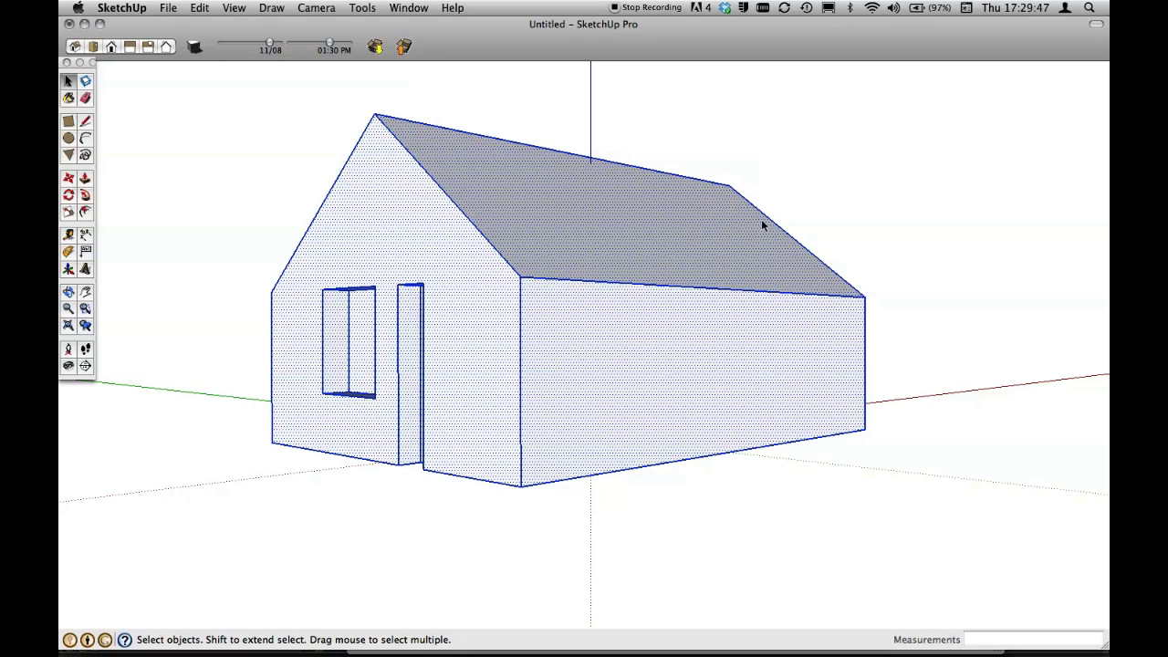
pyautogui.click(839, 206)
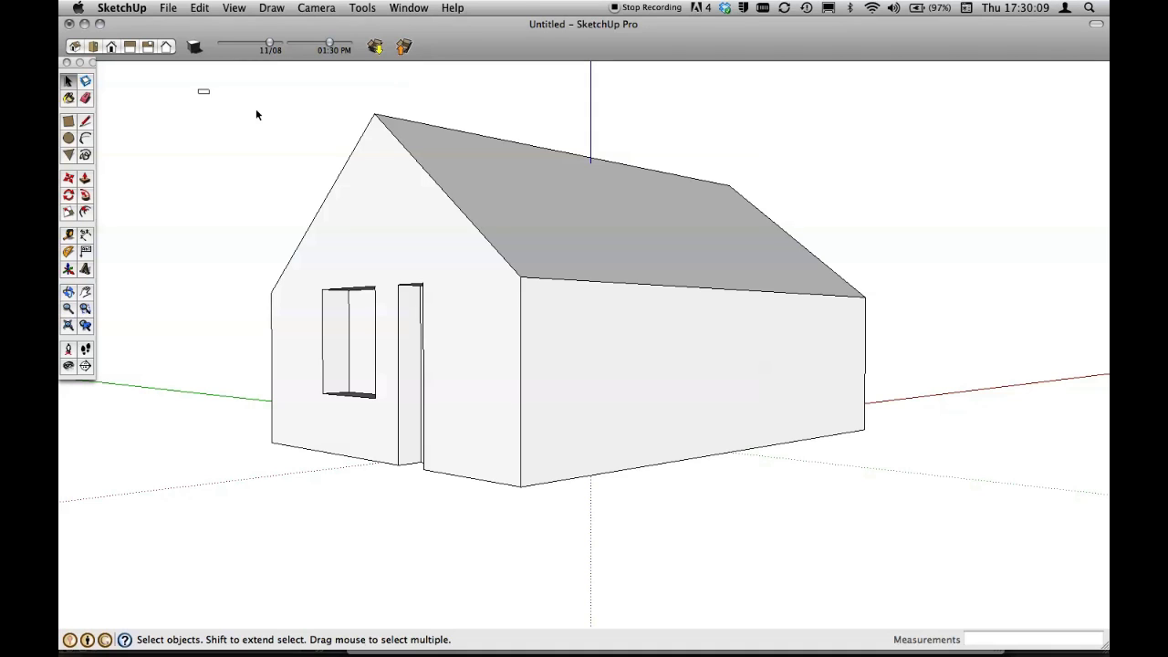
pyautogui.moveTo(197, 87); pyautogui.dragTo(580, 279)
pyautogui.moveTo(300, 92); pyautogui.dragTo(863, 247)
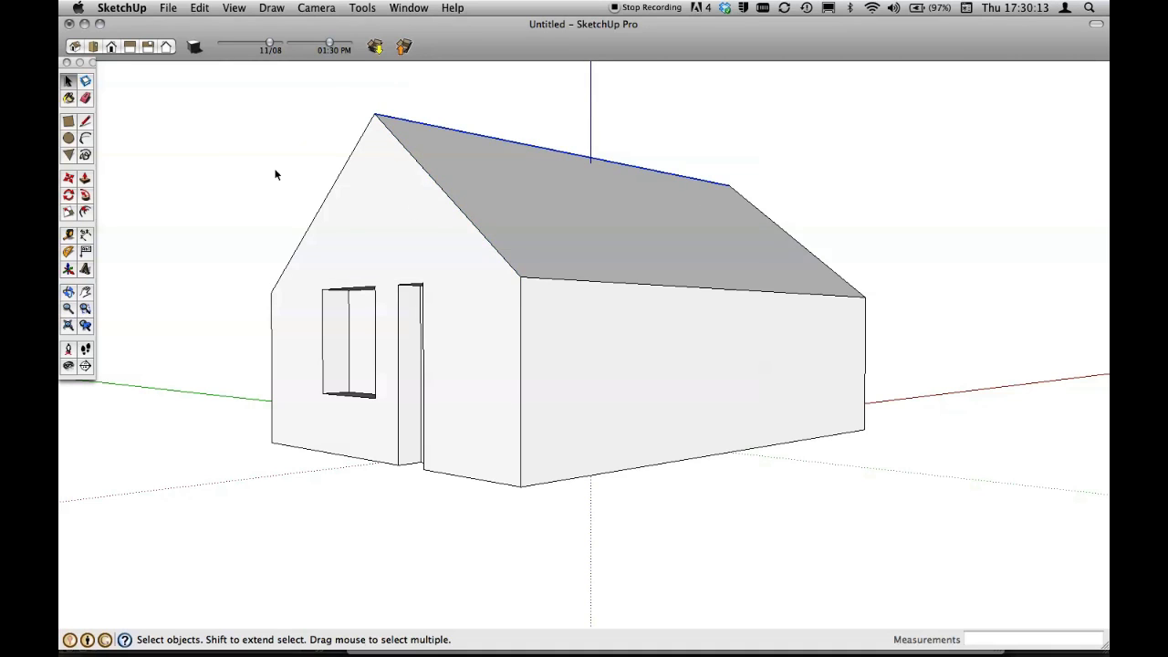
pyautogui.moveTo(204, 95); pyautogui.dragTo(401, 326)
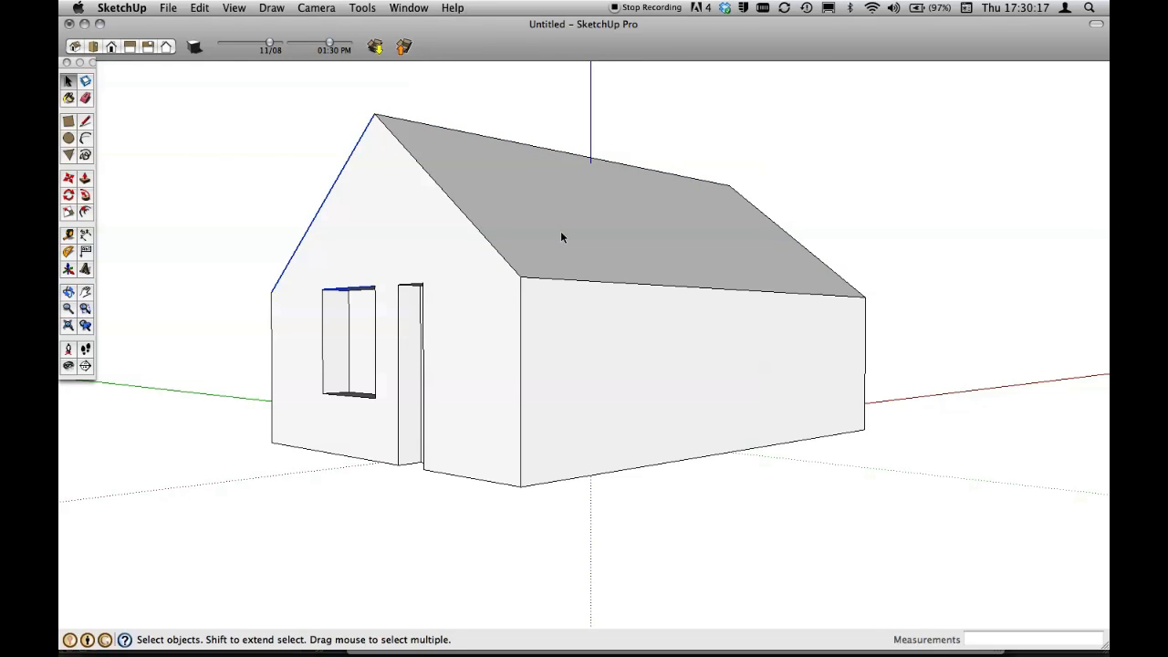
pyautogui.moveTo(243, 88)
pyautogui.mouseDown()
pyautogui.moveTo(597, 403)
pyautogui.moveTo(585, 373)
pyautogui.mouseUp()
pyautogui.moveTo(225, 94); pyautogui.dragTo(580, 377)
pyautogui.click(423, 88)
pyautogui.moveTo(840, 95); pyautogui.dragTo(303, 224)
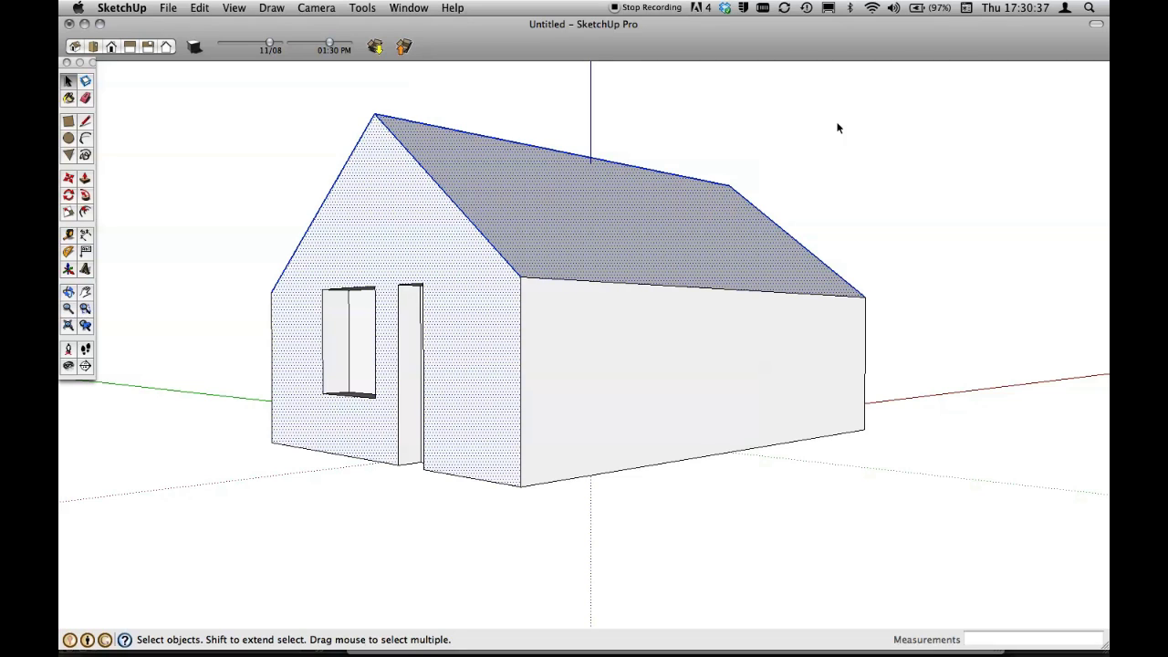
pyautogui.keyDown('shift'); pyautogui.moveTo(717, 327); pyautogui.dragTo(452, 488); pyautogui.keyUp('shift')
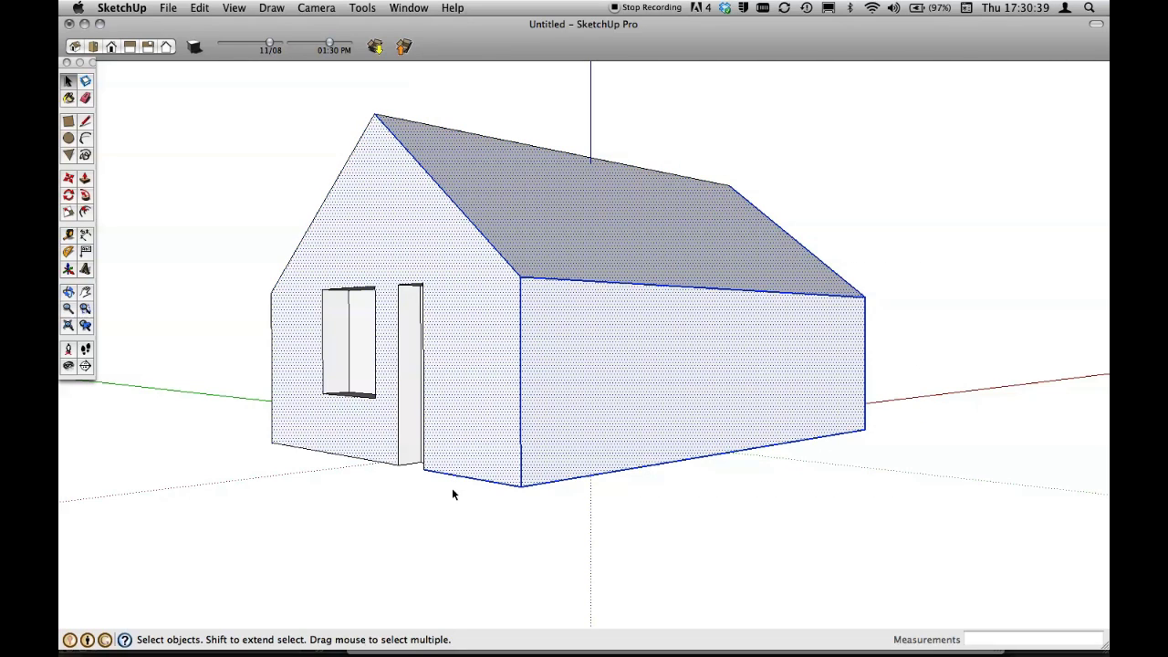
# Step: Crossing-select the roof and long side wall with a right-to-left drag box, then deselect
pyautogui.click(861, 160)
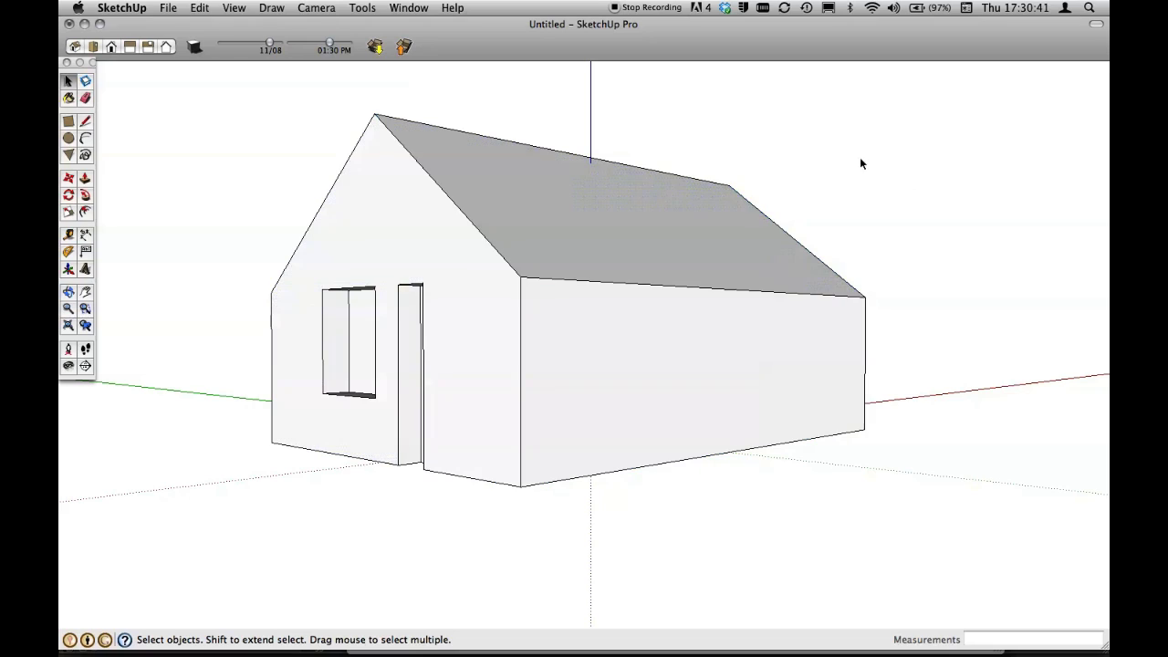
pyautogui.moveTo(746, 209); pyautogui.dragTo(698, 320)
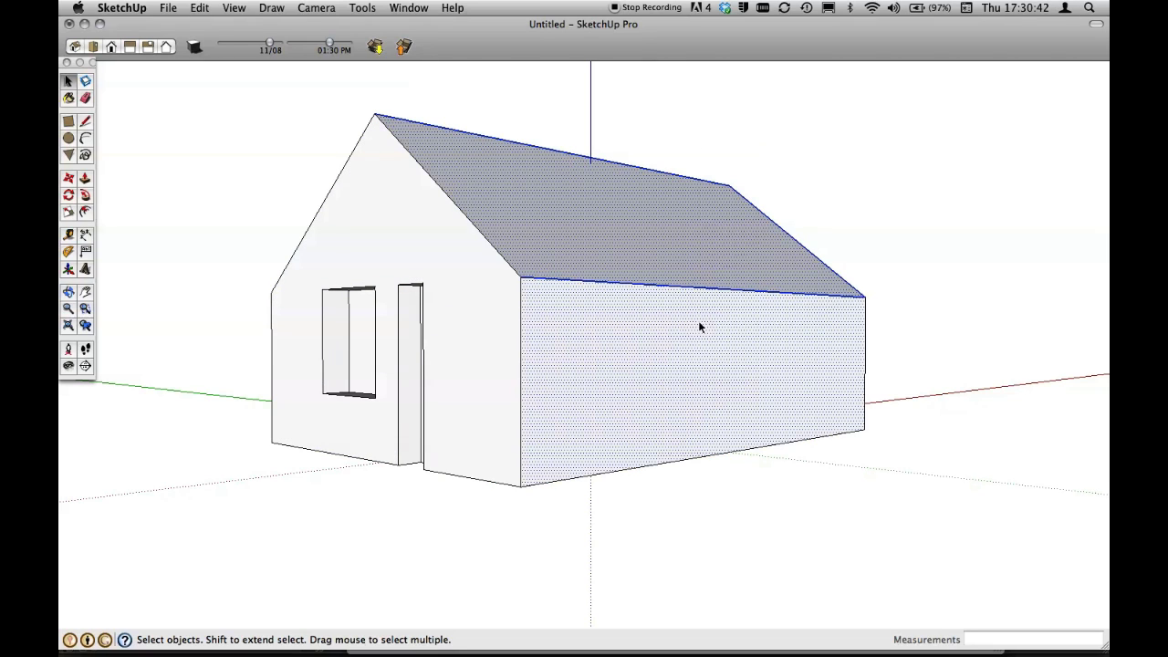
pyautogui.click(953, 151)
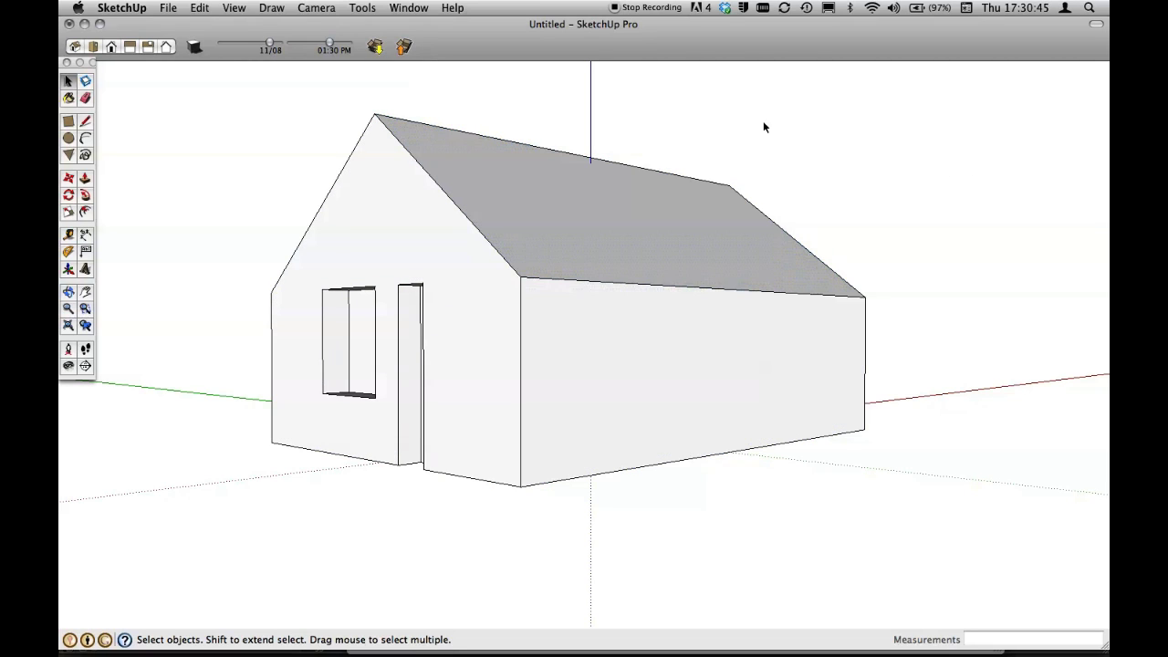
# Step: Drag left-to-right window boxes catching the gable, window and door-top edges, then crossing-select the roof and side wall
pyautogui.moveTo(237, 98); pyautogui.dragTo(506, 242)
pyautogui.moveTo(219, 96); pyautogui.dragTo(557, 400)
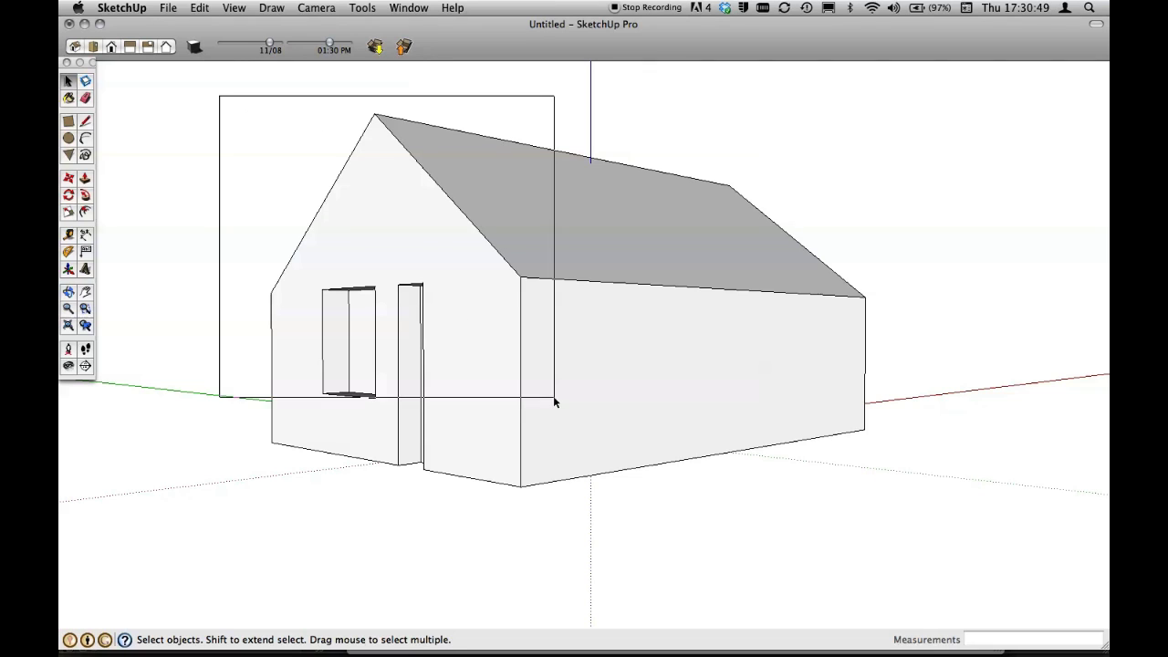
pyautogui.click(868, 183)
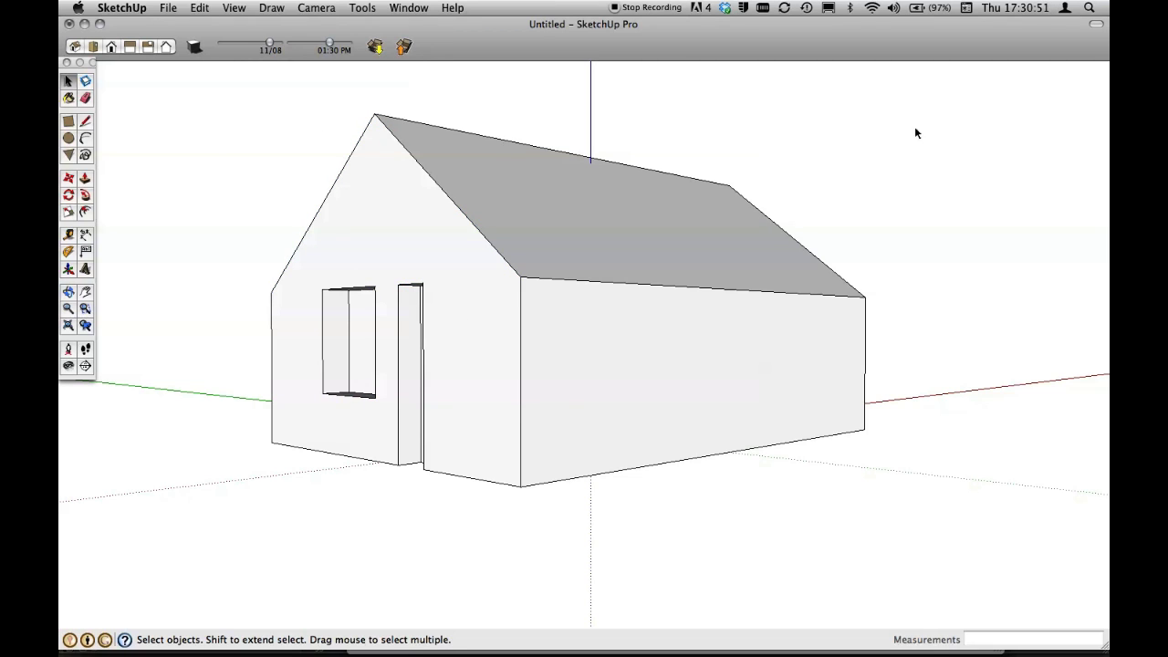
pyautogui.moveTo(933, 98); pyautogui.dragTo(553, 370)
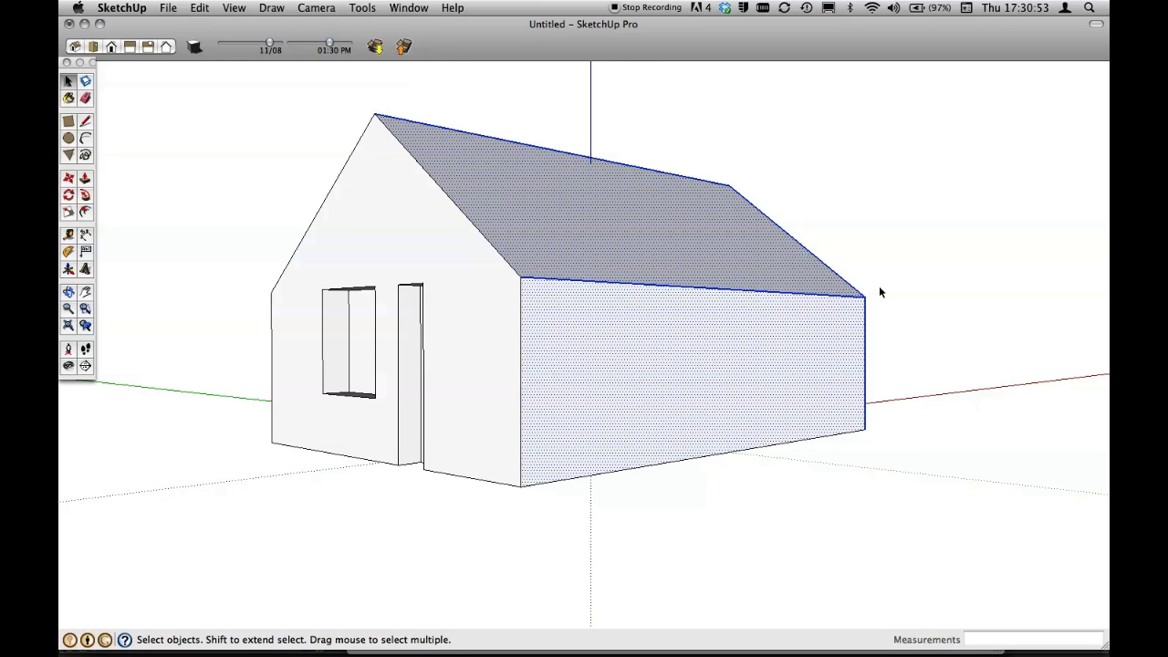